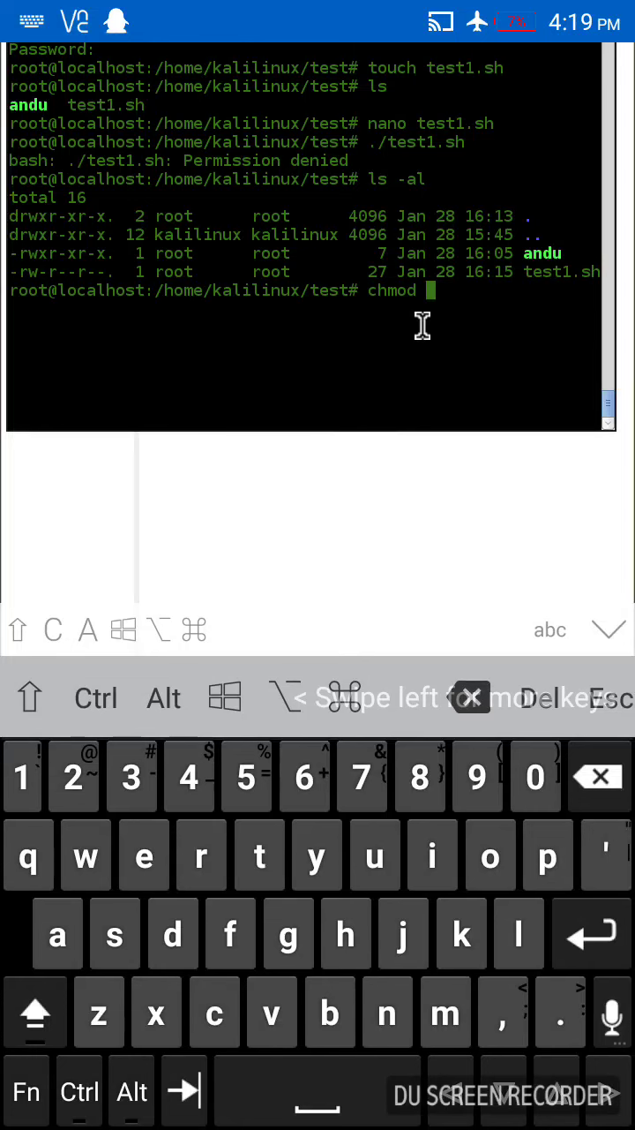
pyautogui.write('#')
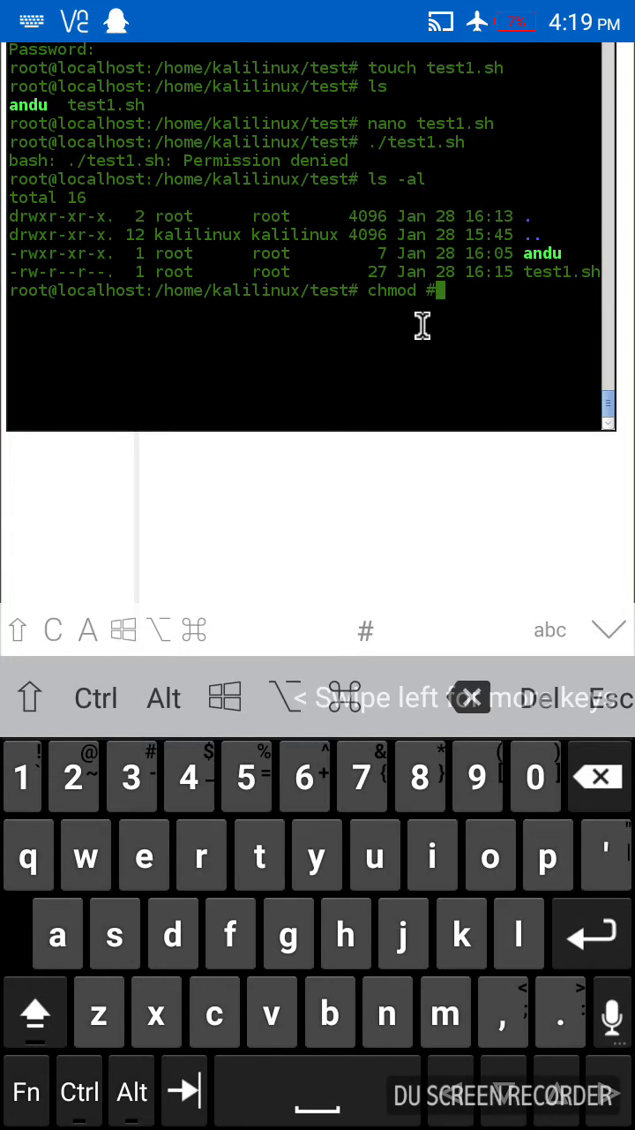
# - Correct the symbol to a plus and run chmod +x test1.sh
pyautogui.press('BackSpace')
pyautogui.moveTo(189, 776); pyautogui.dragTo(250, 641)
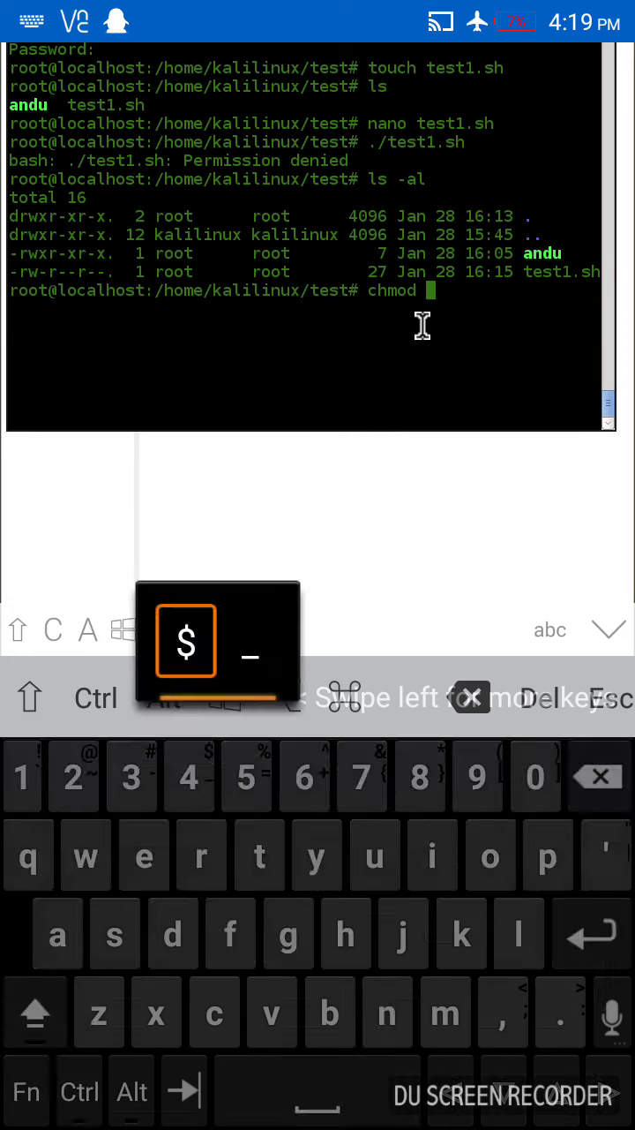
pyautogui.write('_')
pyautogui.press('BackSpace')
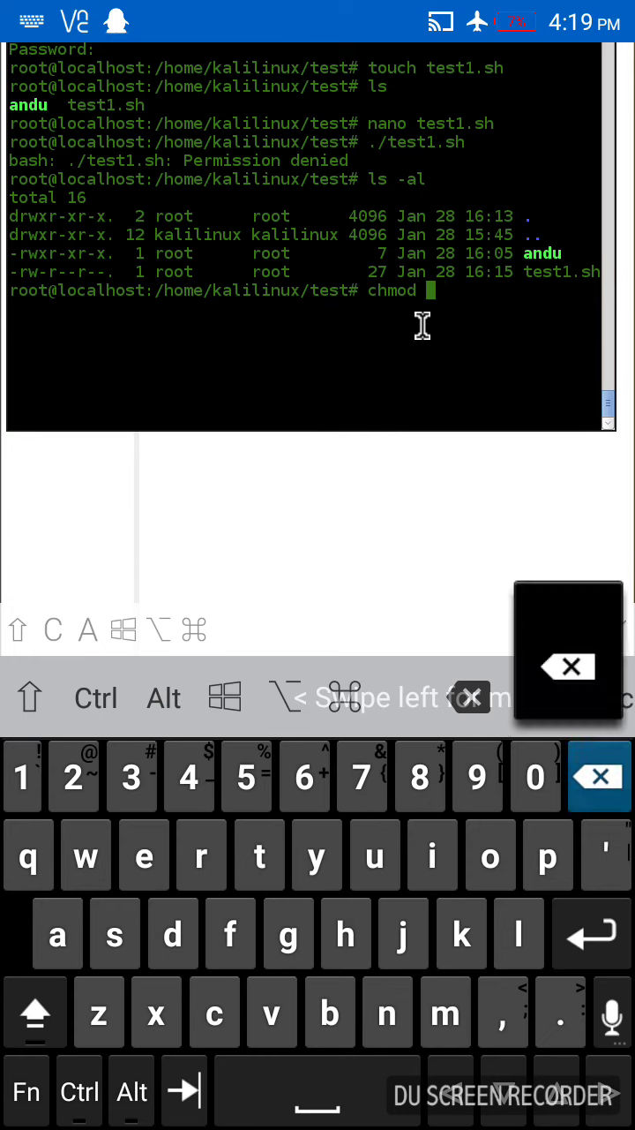
pyautogui.click(305, 775)
pyautogui.write('+')
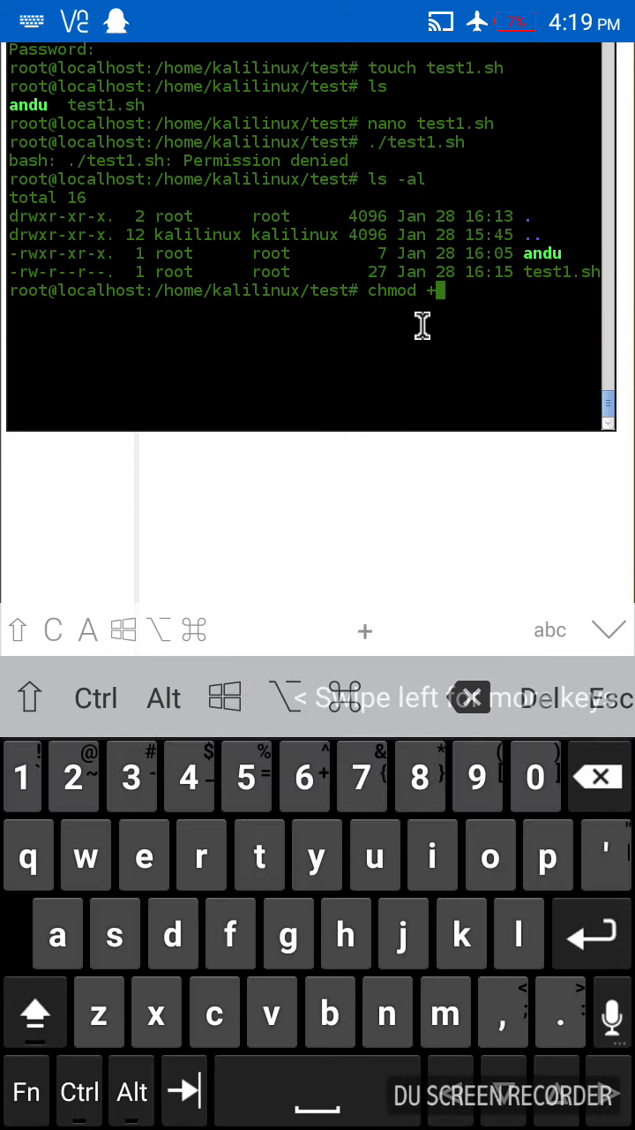
pyautogui.write('x ')
pyautogui.write('test')
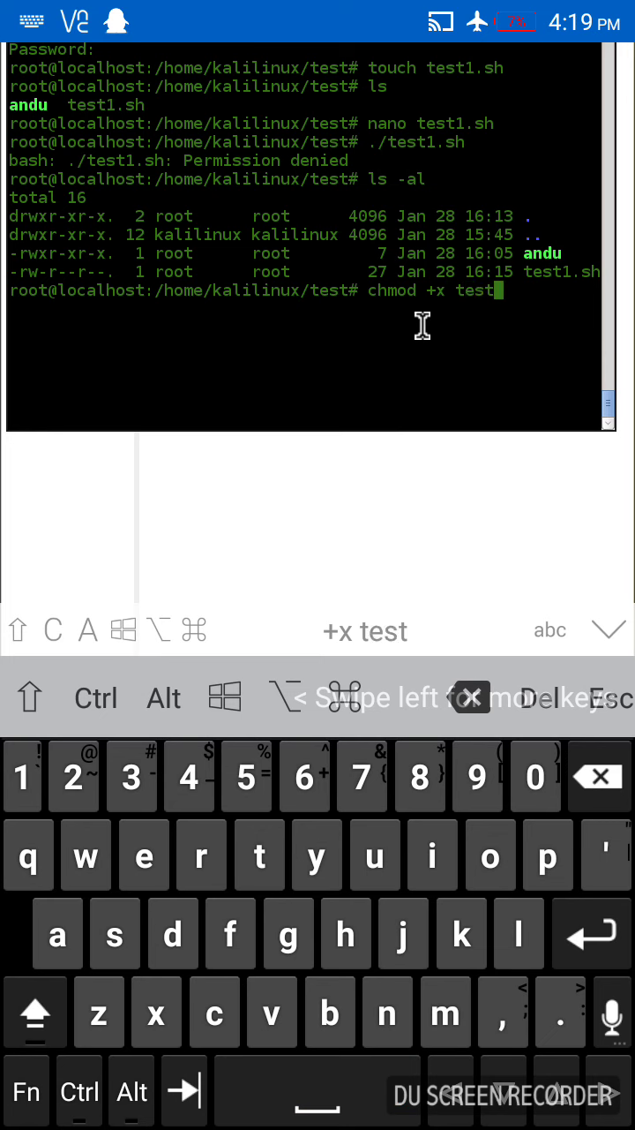
pyautogui.write('1')
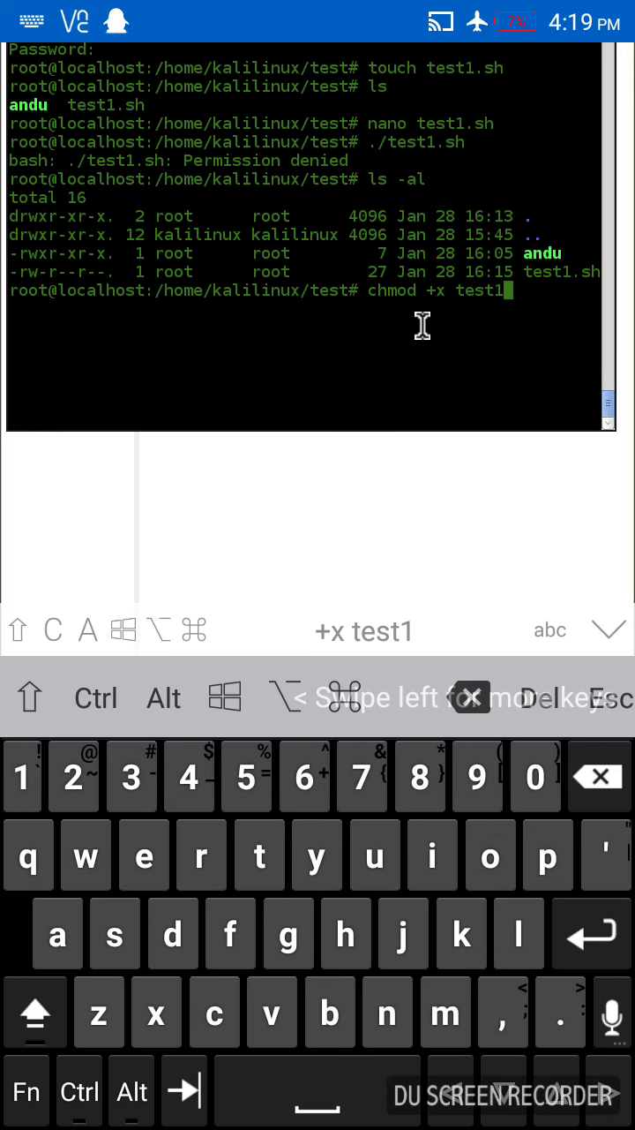
pyautogui.write('.s')
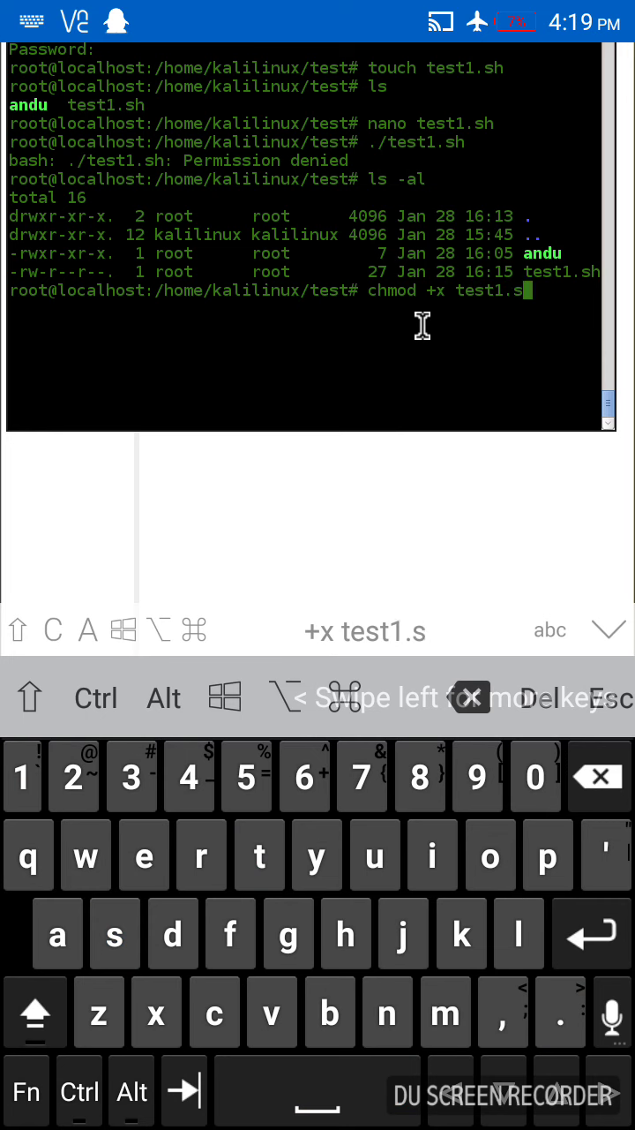
pyautogui.write('h')
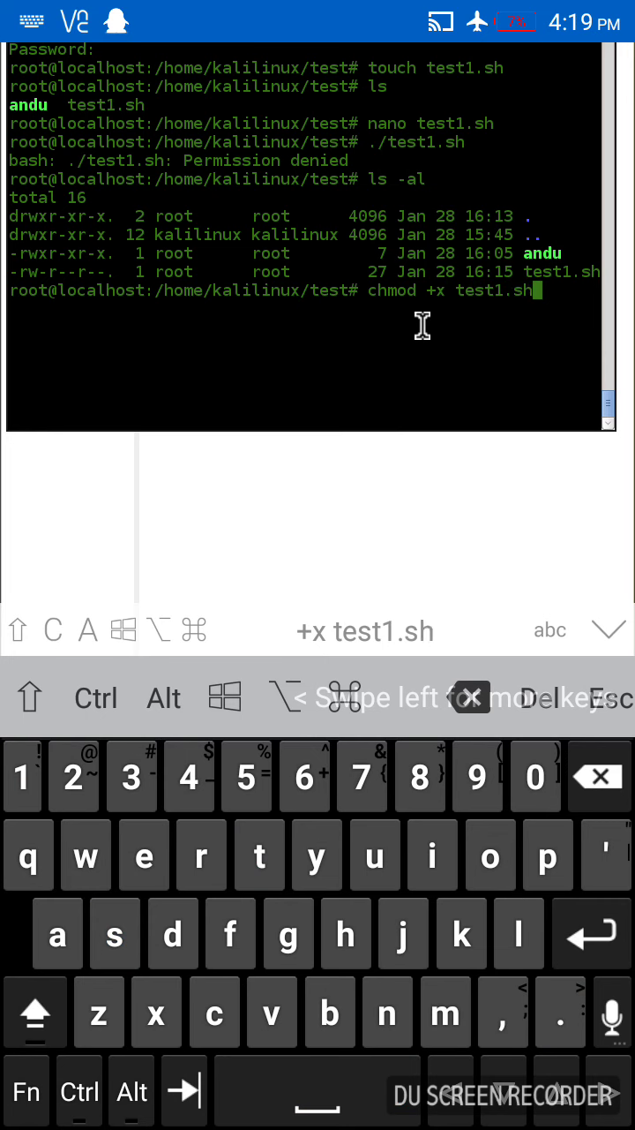
pyautogui.press('Return')
pyautogui.write('l')
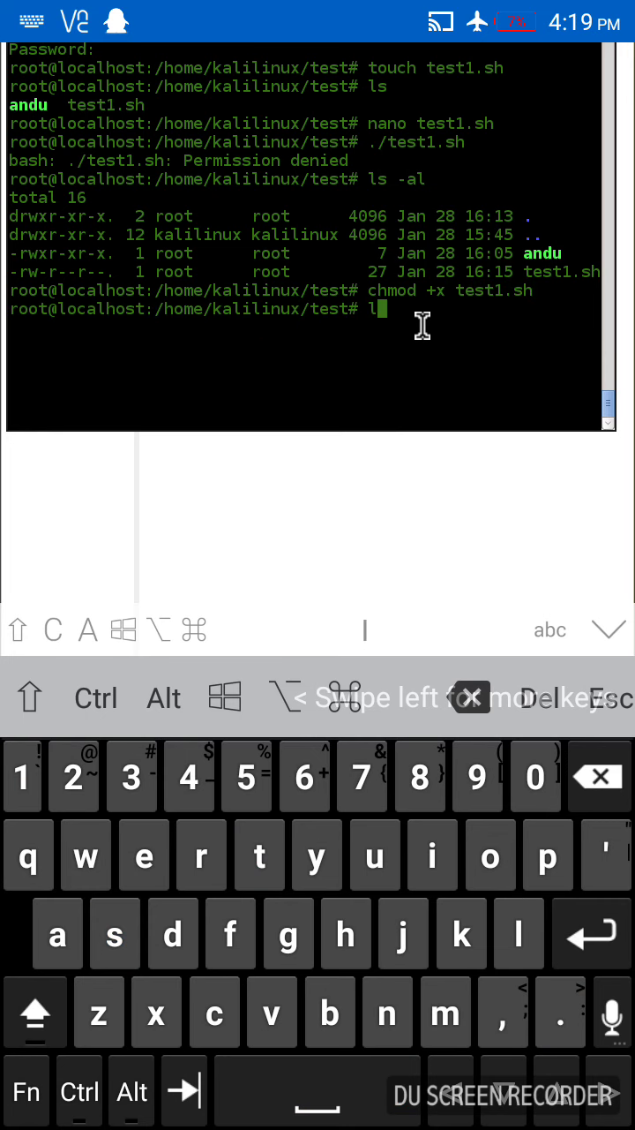
pyautogui.write('a')
# - Run ls -al and highlight test1.sh's rwxr-xr-x permission string
pyautogui.press('BackSpace')
pyautogui.write('s')
pyautogui.write(' -')
pyautogui.write('al')
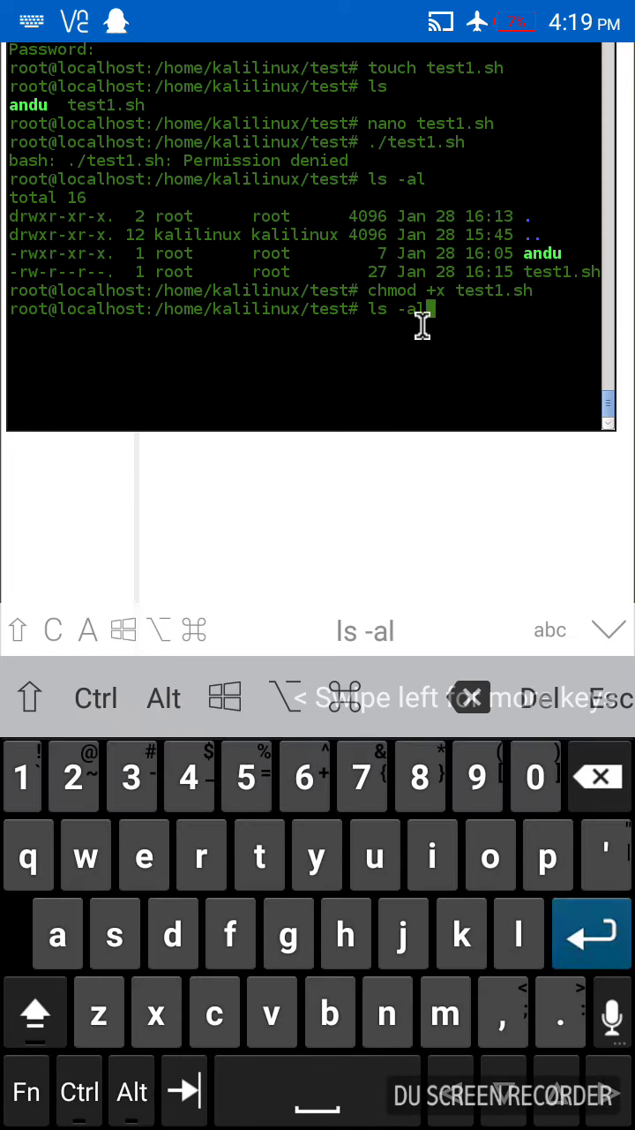
pyautogui.press('Return')
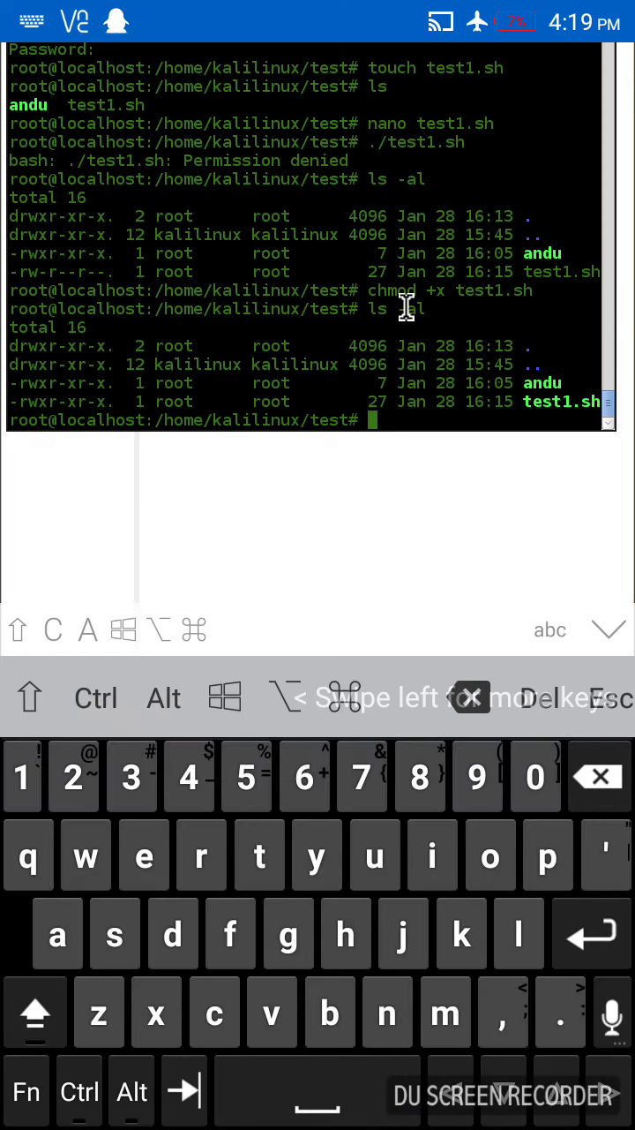
pyautogui.scroll(-3, 406, 307)
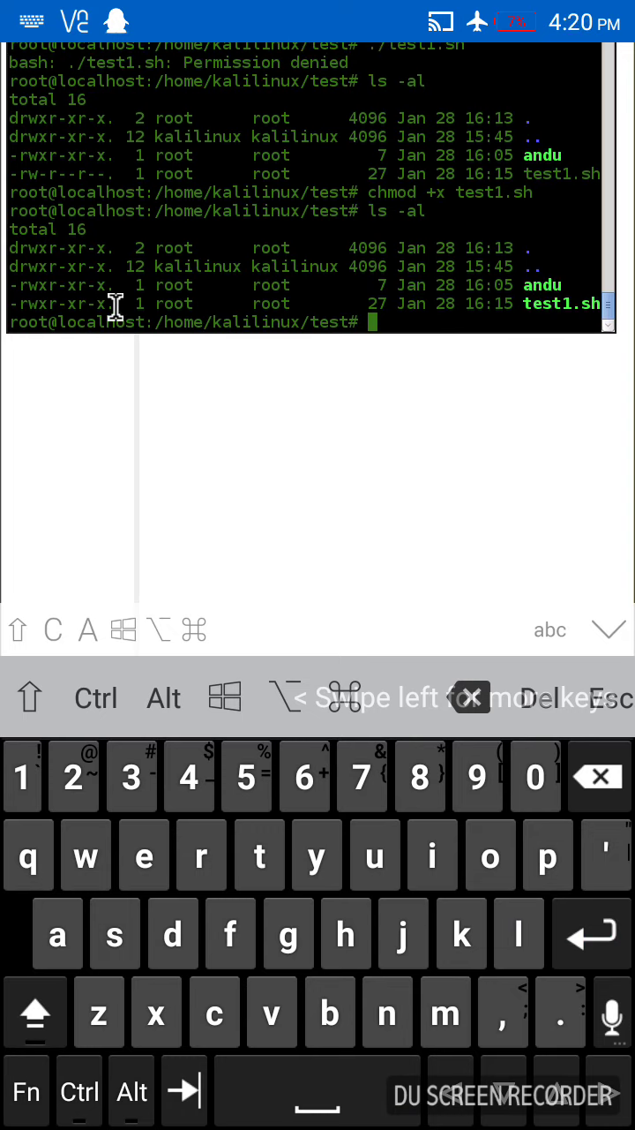
pyautogui.moveTo(114, 305); pyautogui.dragTo(20, 309)
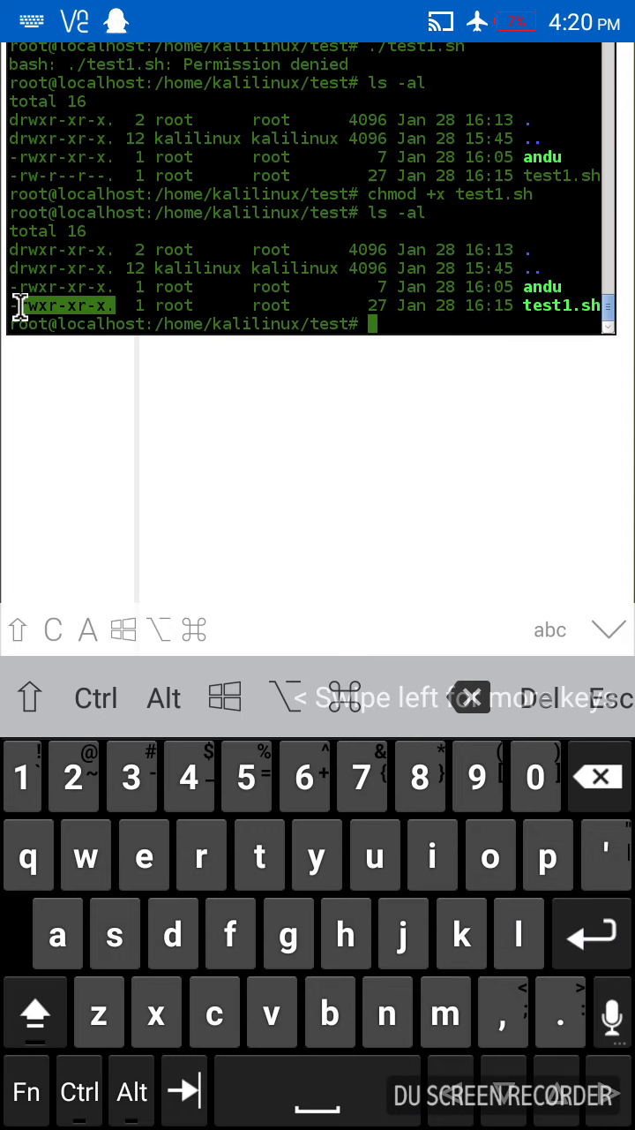
pyautogui.scroll(-2, 19, 307)
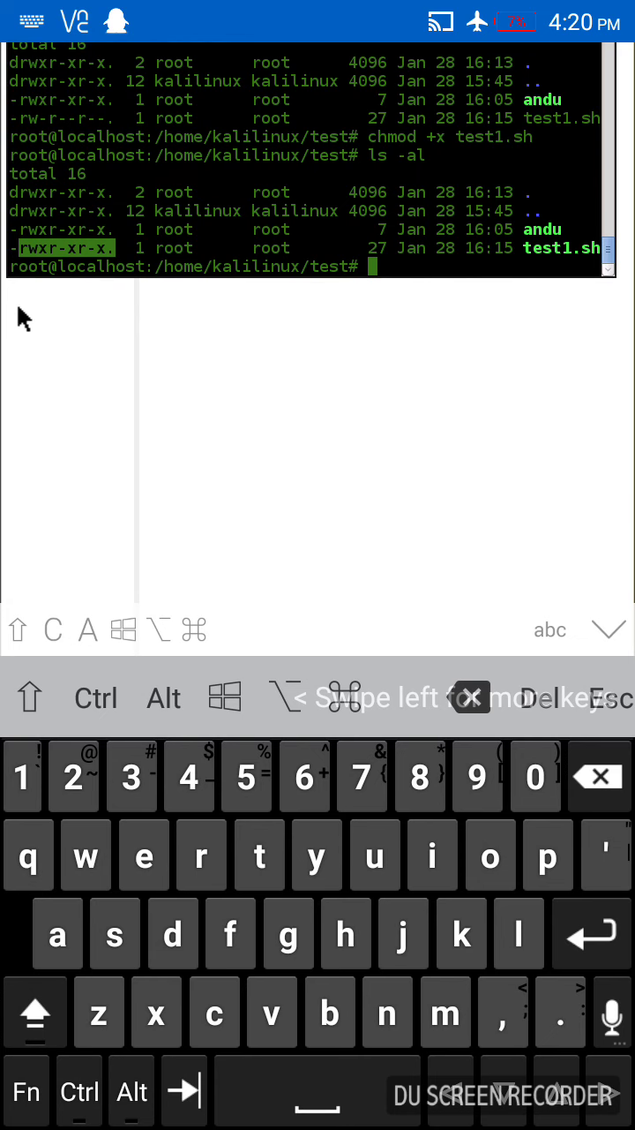
pyautogui.write('.')
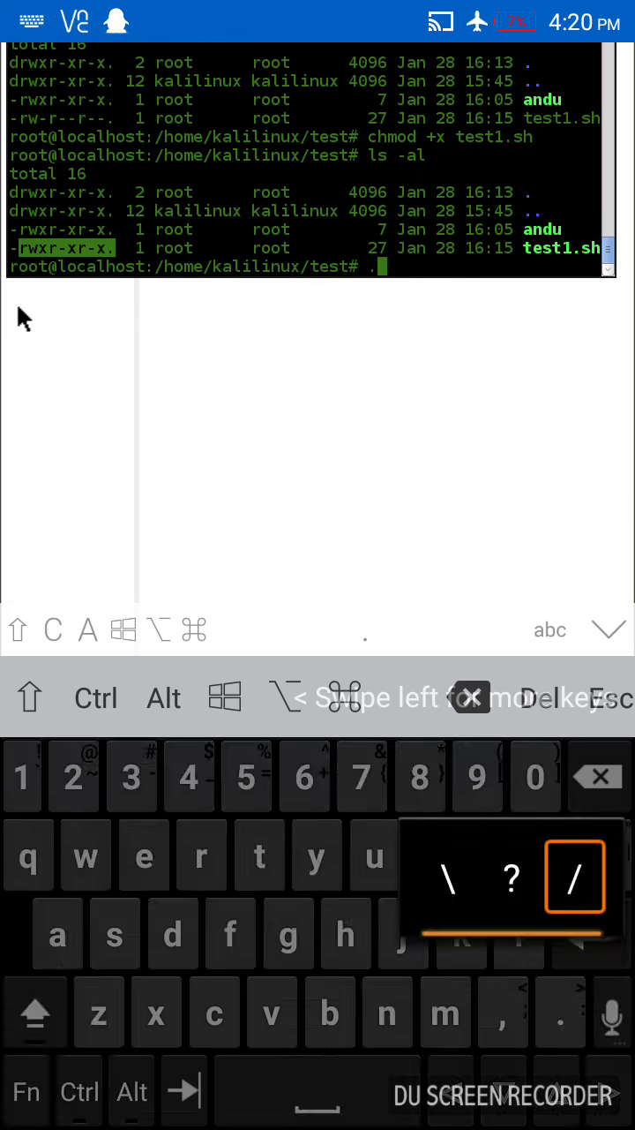
pyautogui.write('/')
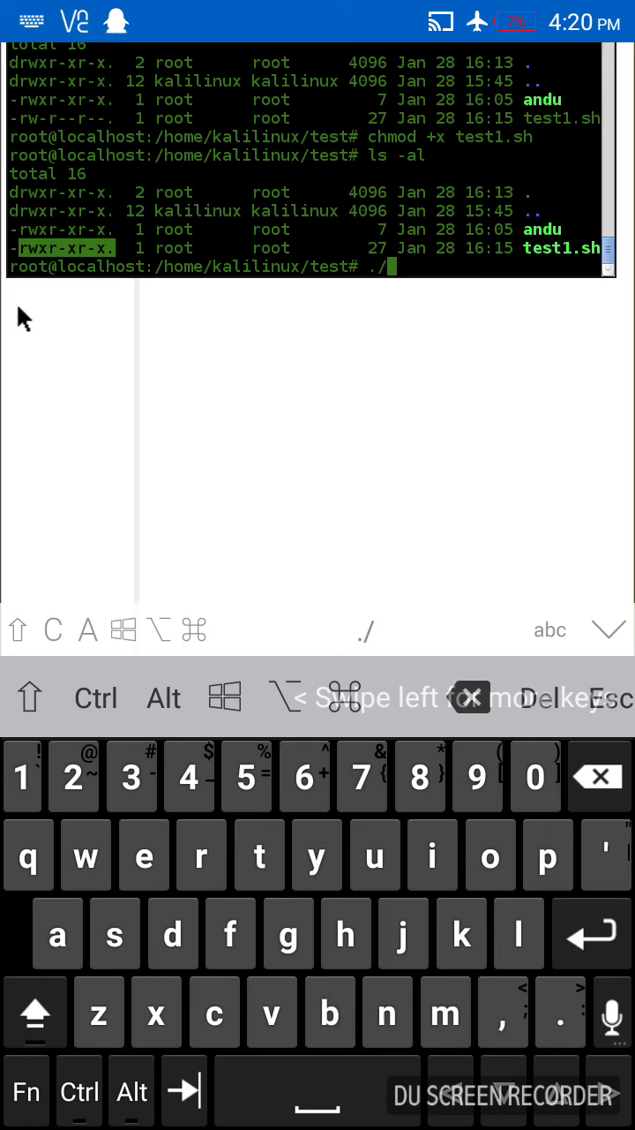
pyautogui.write('te')
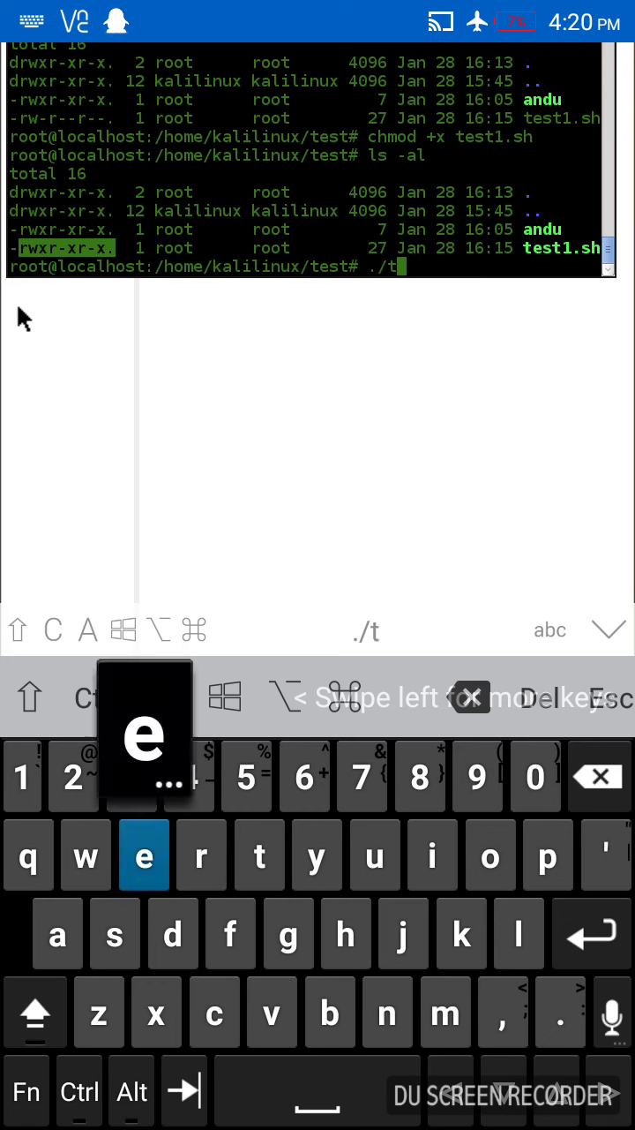
pyautogui.write('st')
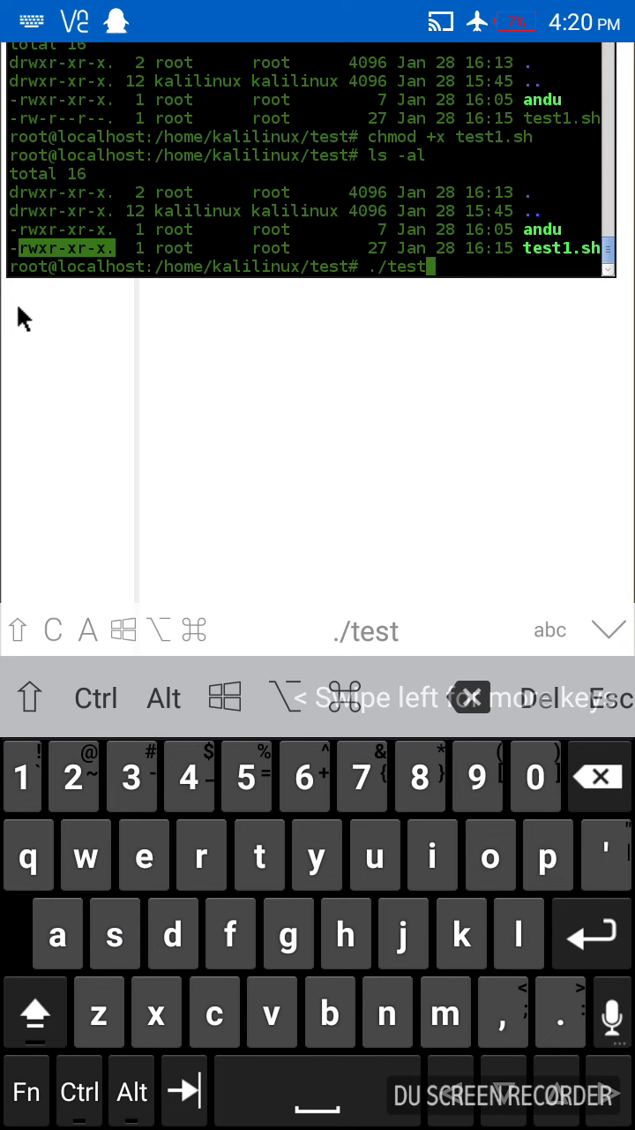
pyautogui.write('2')
# - Run ./test1.sh and highlight its 'Hello Anduhailhack!' output
pyautogui.press('BackSpace')
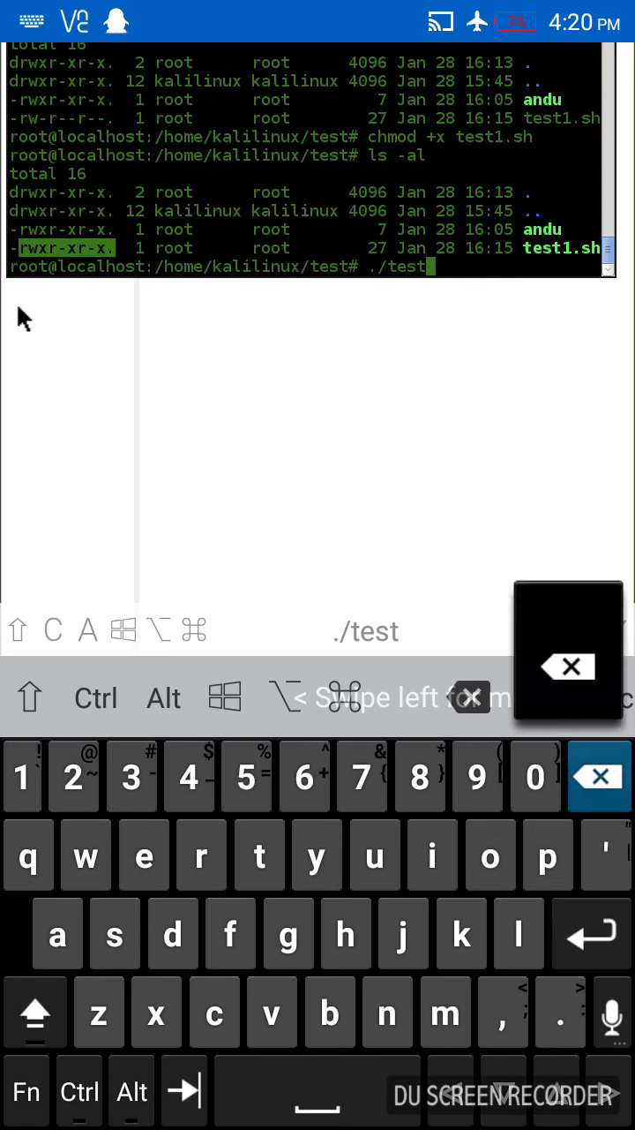
pyautogui.write('1')
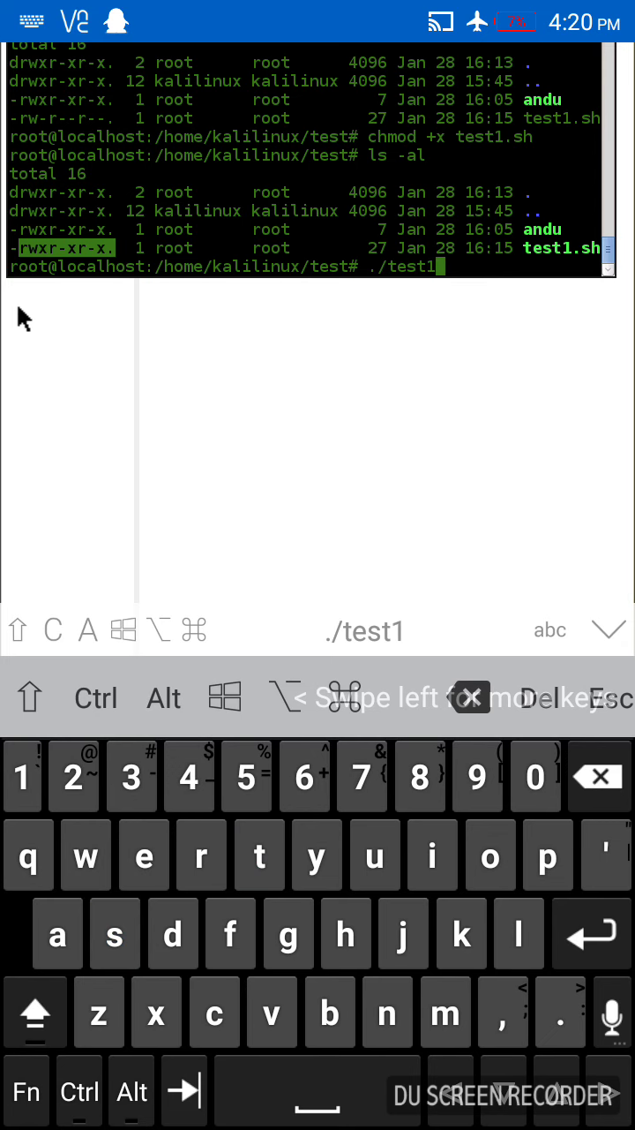
pyautogui.write('.s')
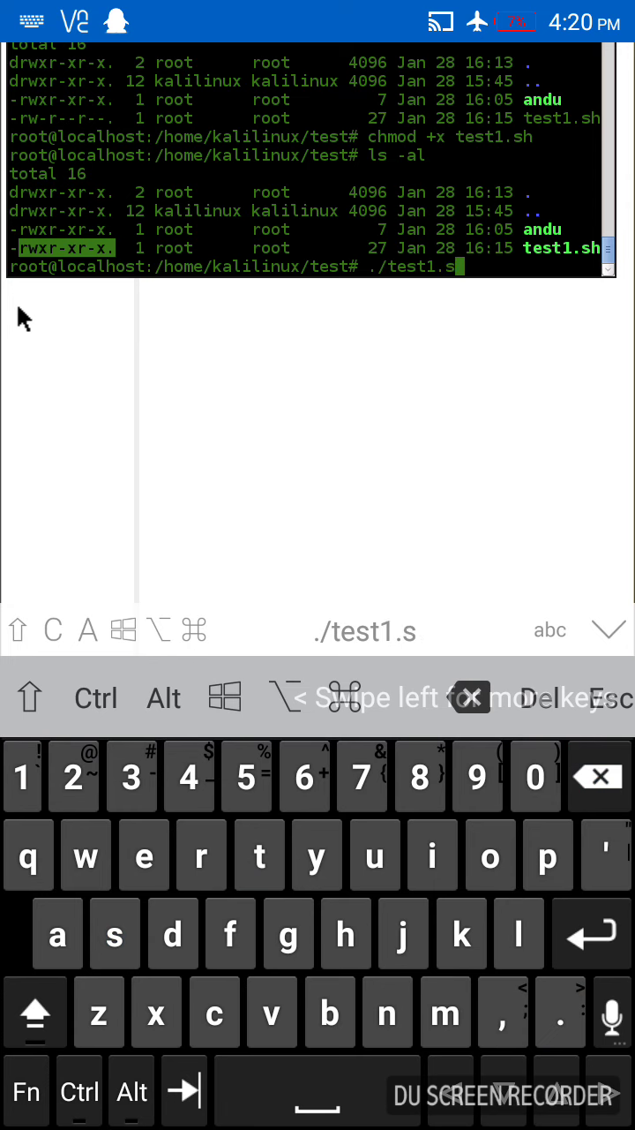
pyautogui.write('h')
pyautogui.press('Return')
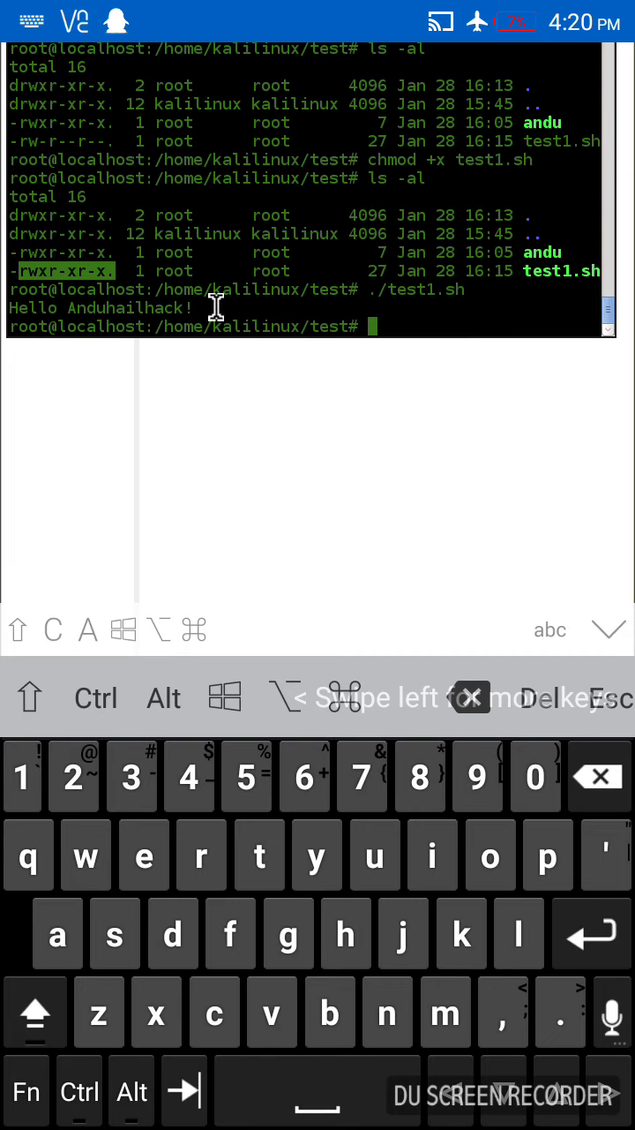
pyautogui.moveTo(214, 305)
pyautogui.mouseDown()
pyautogui.moveTo(9, 307)
pyautogui.moveTo(30, 315)
pyautogui.moveTo(82, 305)
pyautogui.mouseUp()
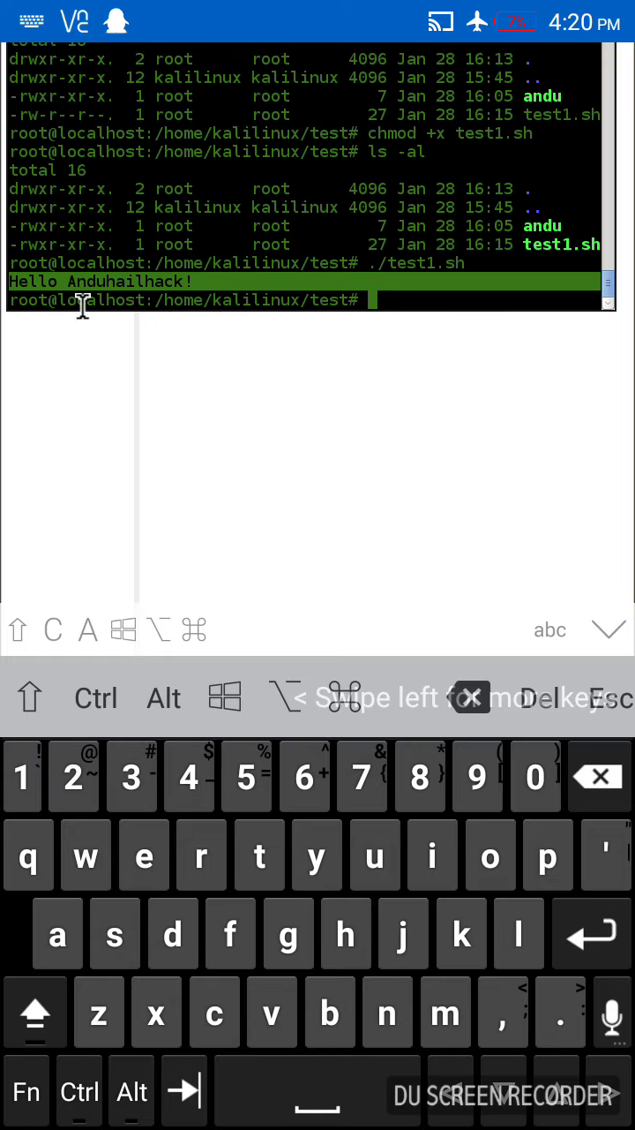
pyautogui.scroll(5, 82, 305)
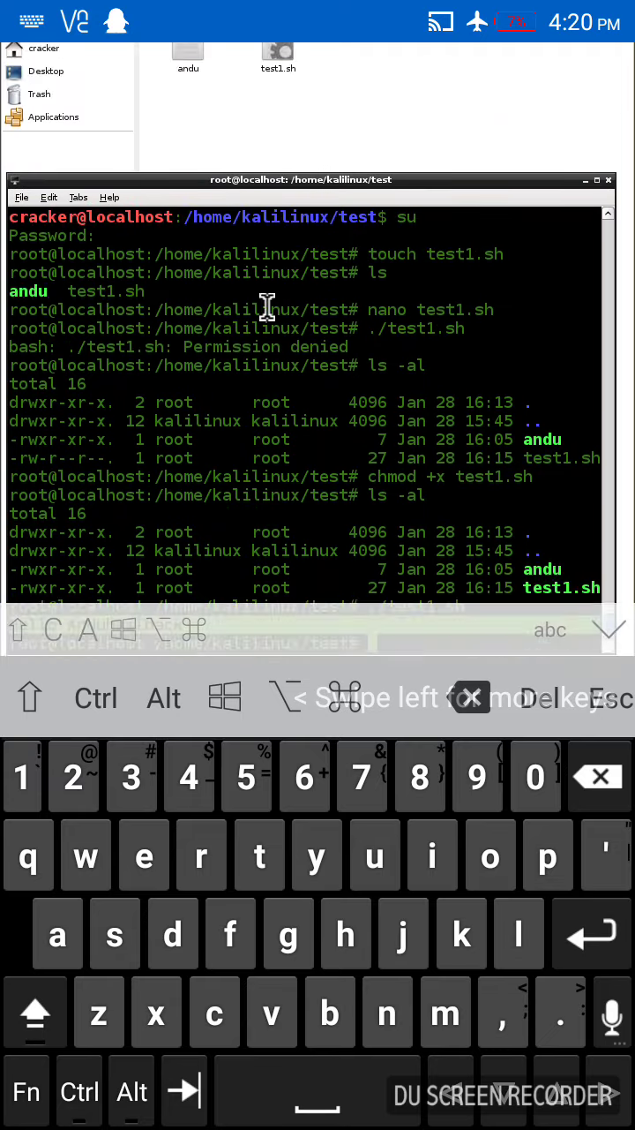
pyautogui.scroll(-2, 265, 308)
pyautogui.scroll(-3, 121, 306)
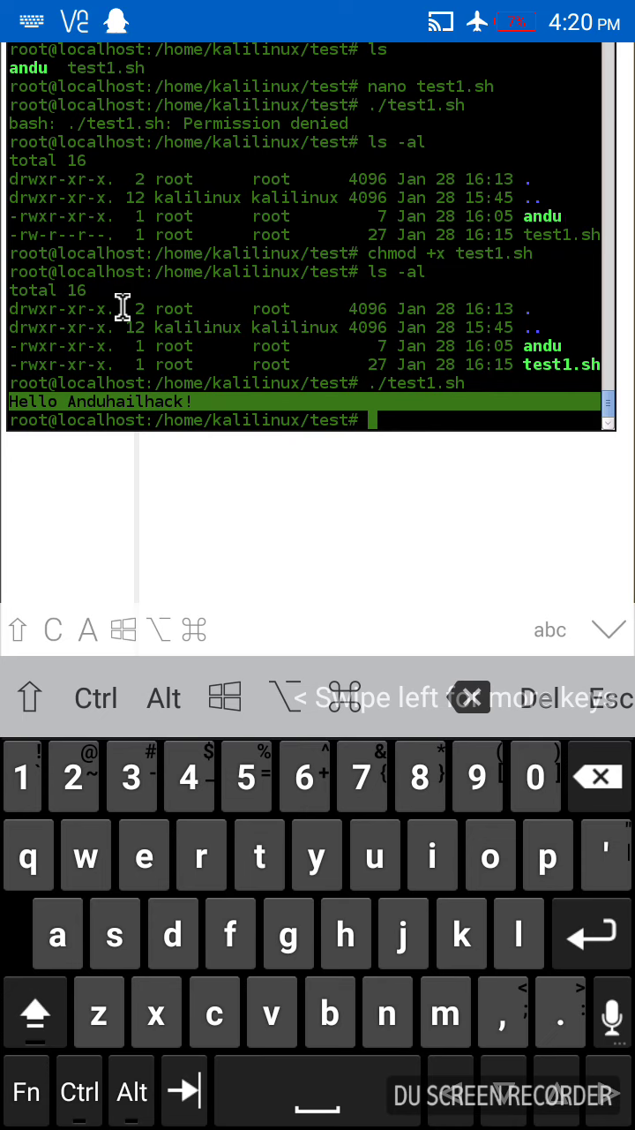
pyautogui.scroll(3, 121, 306)
pyautogui.scroll(2, 151, 307)
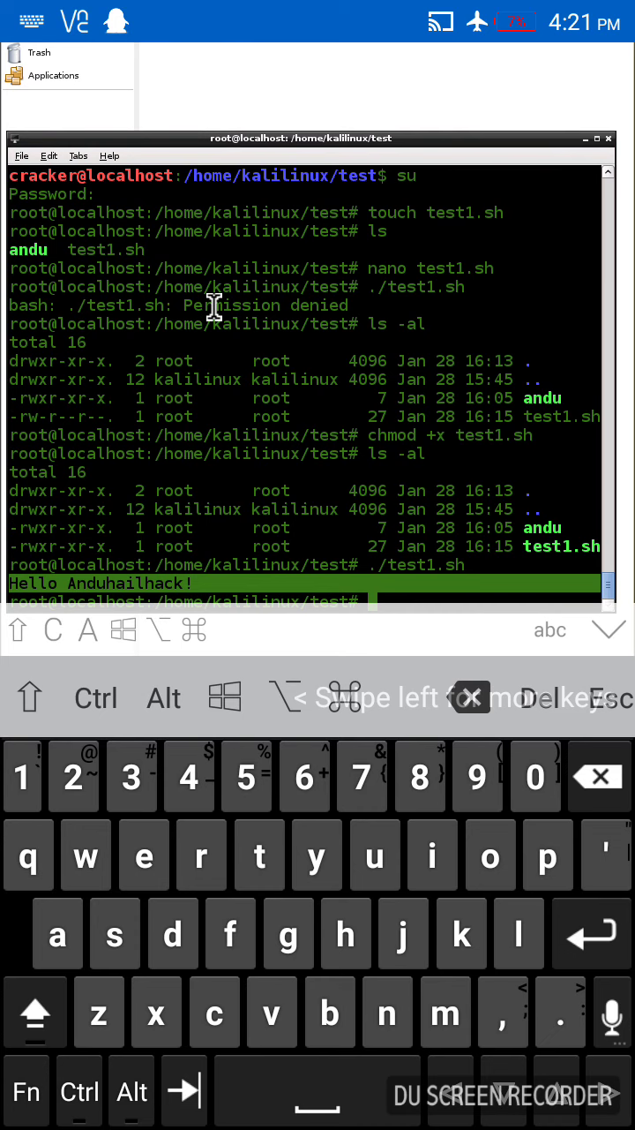
pyautogui.scroll(-2, 215, 306)
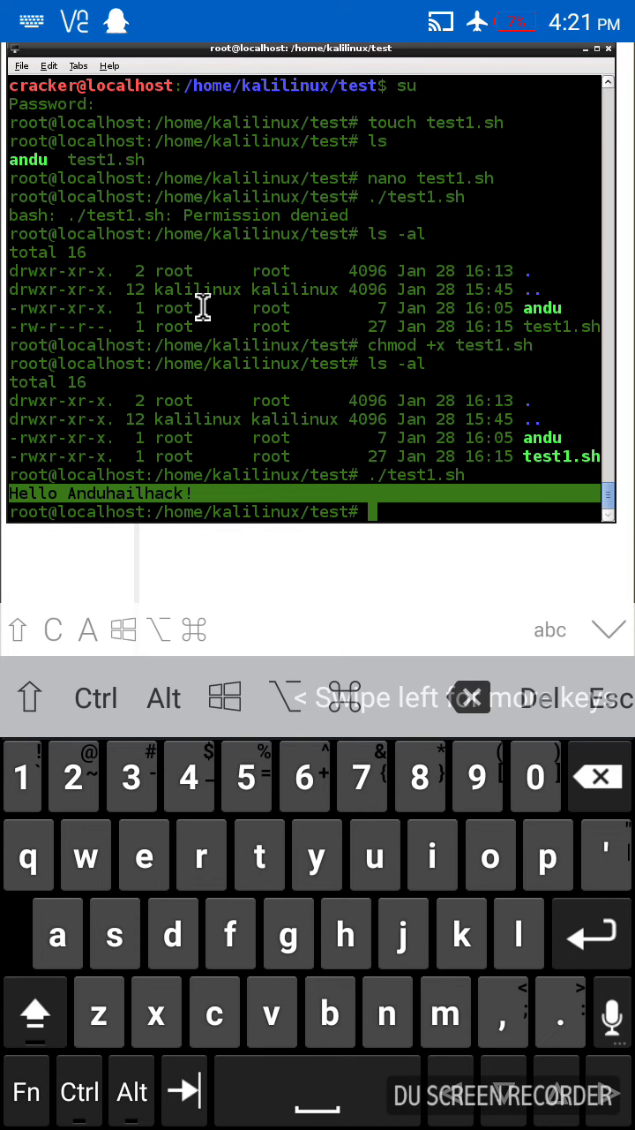
pyautogui.scroll(-2, 196, 307)
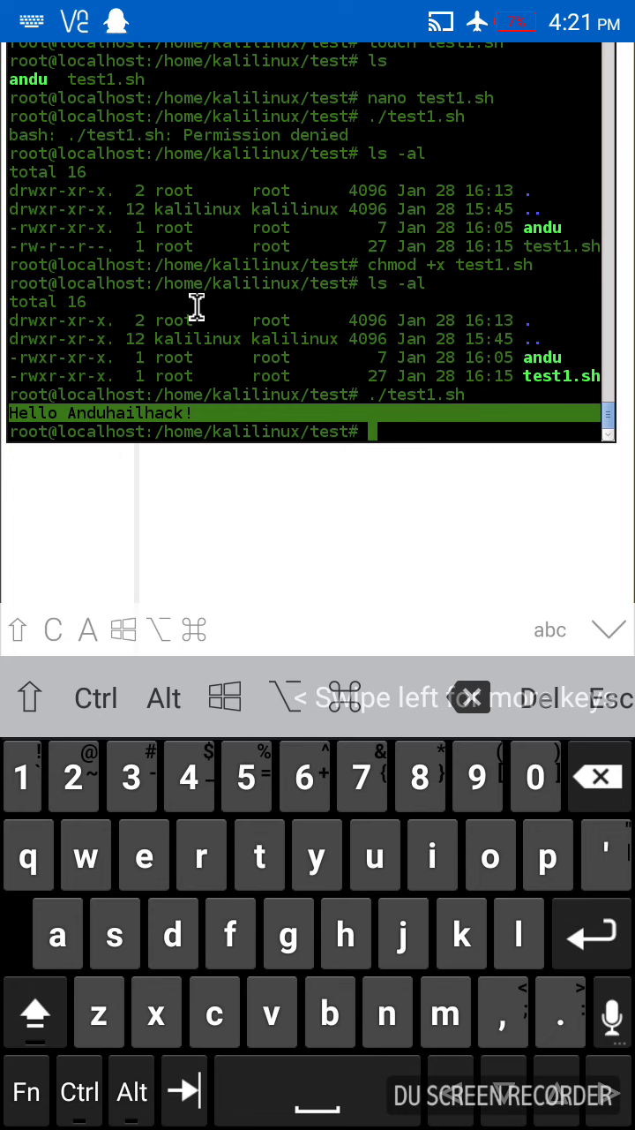
pyautogui.scroll(-2, 196, 307)
pyautogui.scroll(5, 168, 303)
pyautogui.scroll(2, 245, 308)
pyautogui.scroll(2, 262, 308)
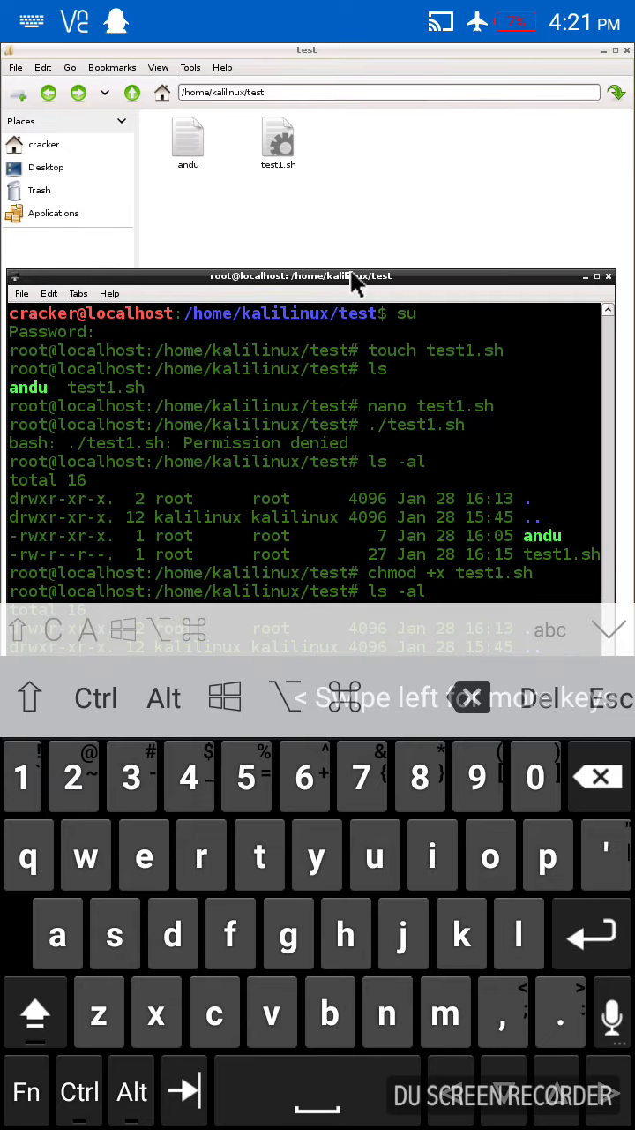
# - Close DU Recorder from recent apps and switch to UC Browser's Linux command list
pyautogui.hotkey('alt', 'Tab')
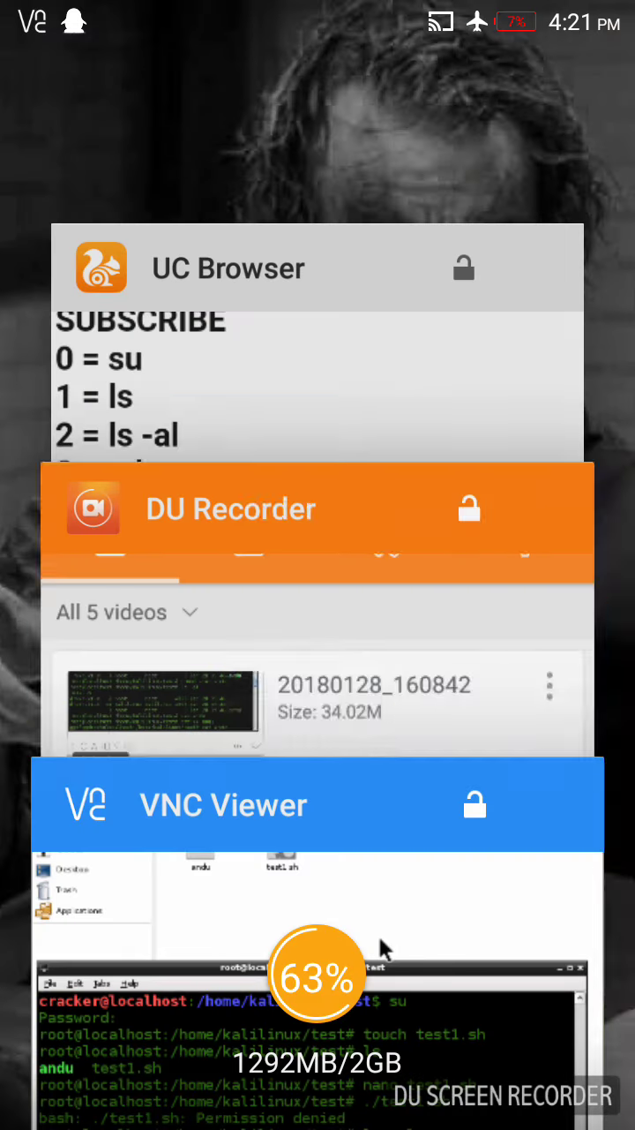
pyautogui.moveTo(221, 574); pyautogui.dragTo(634, 574)
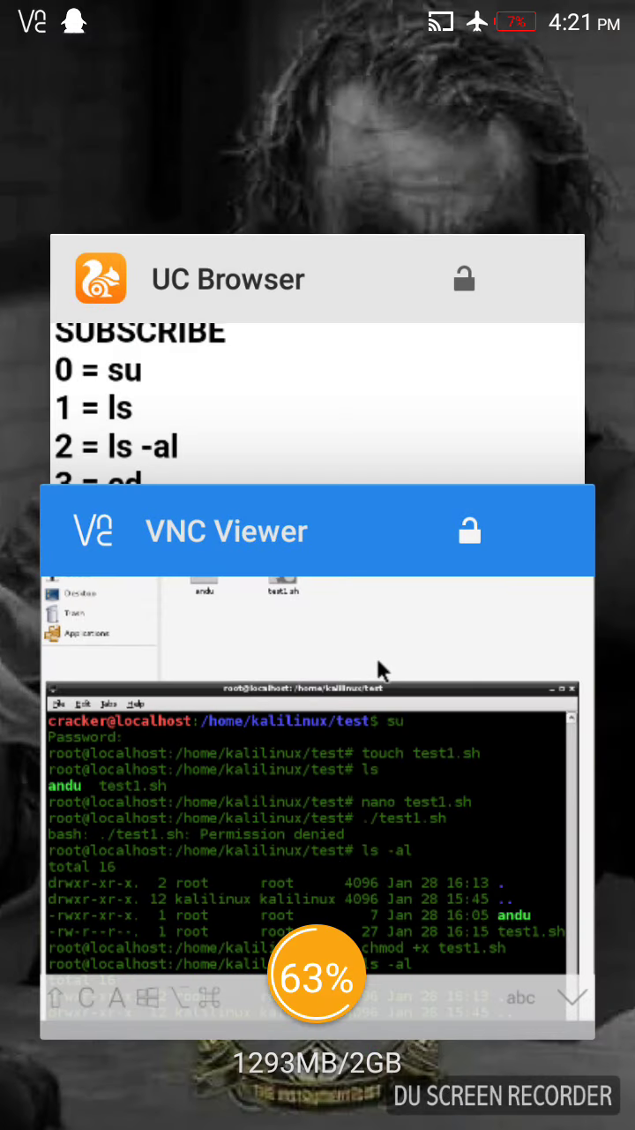
pyautogui.click(317, 335)
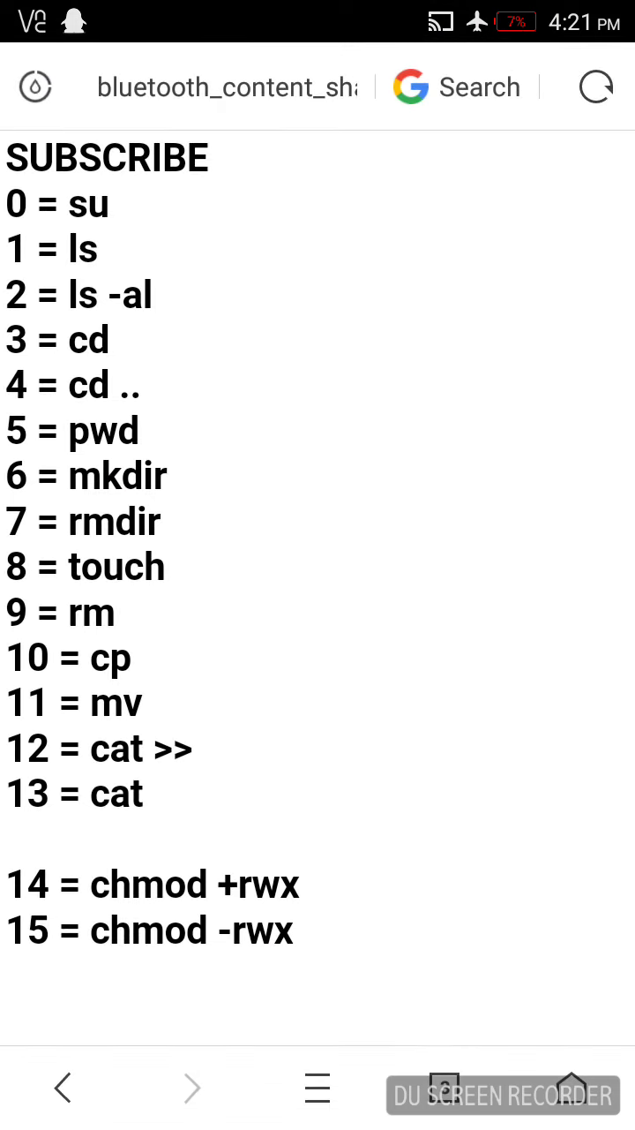